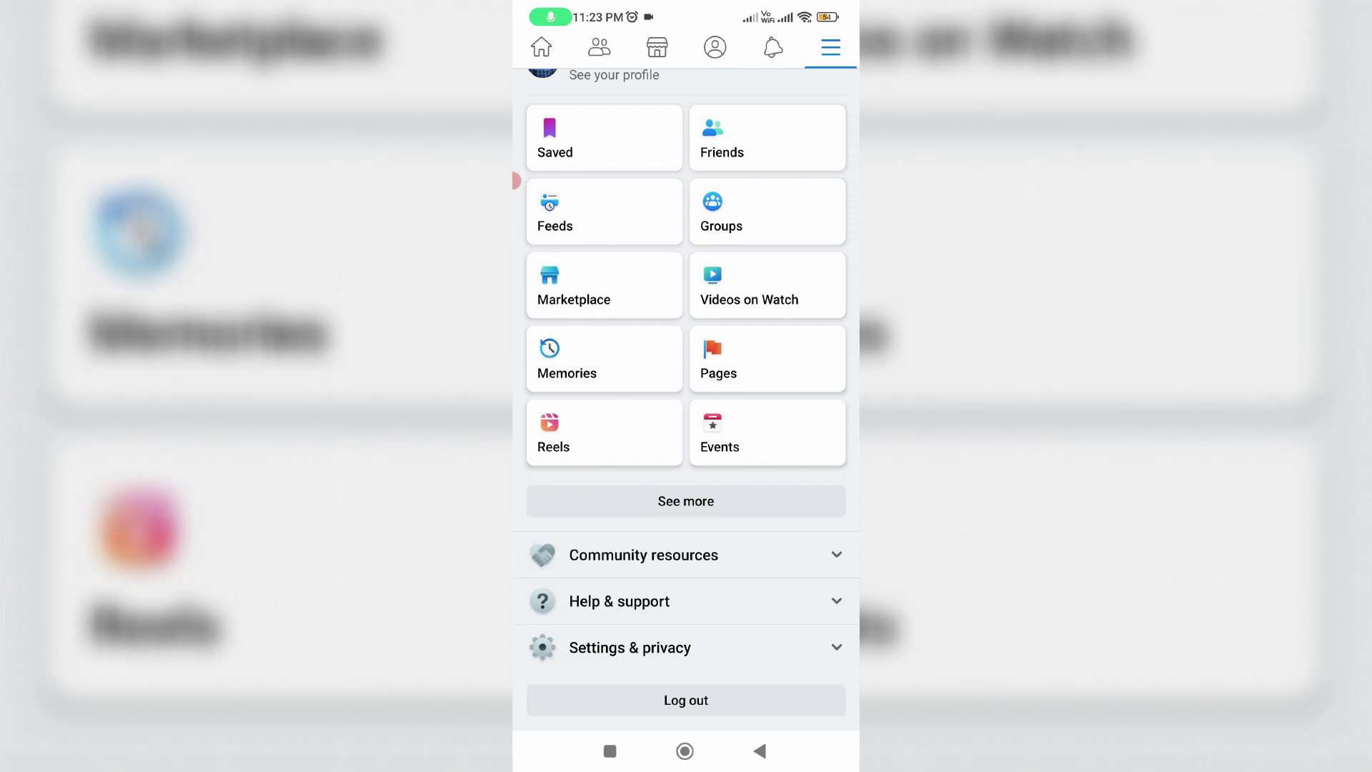
Reach the Navigation bar preferences through Settings & privacy > Settings
{"action": "left_click", "coordinate": [836, 649]}
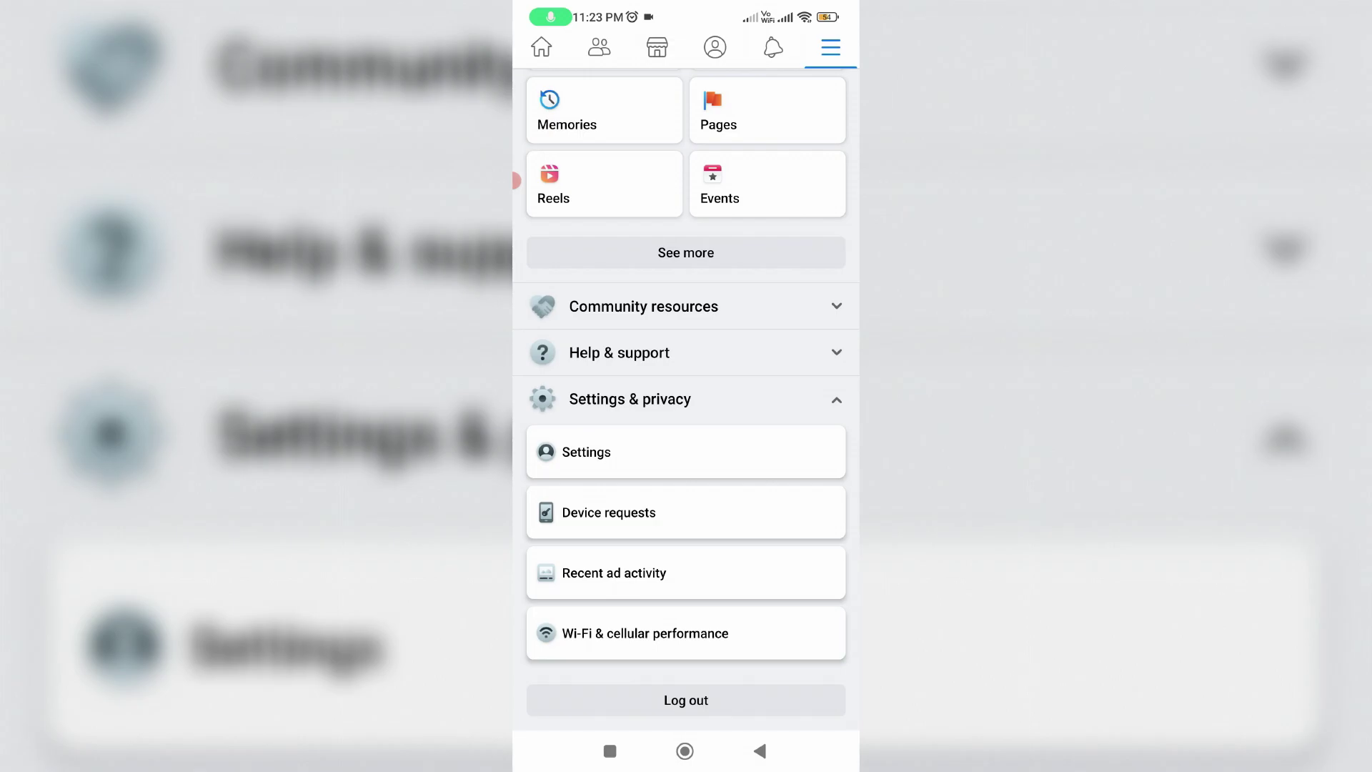
{"action": "left_click", "coordinate": [643, 452]}
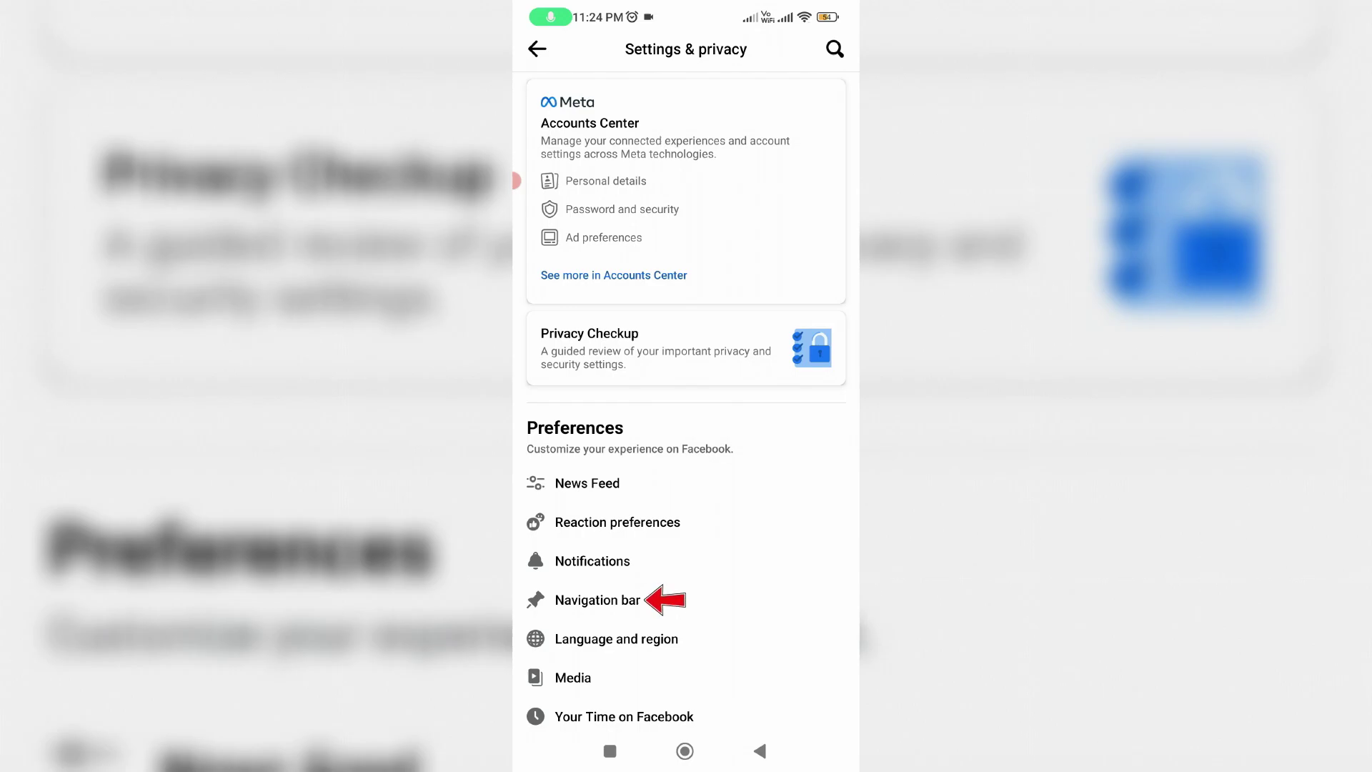
{"action": "left_click", "coordinate": [597, 599]}
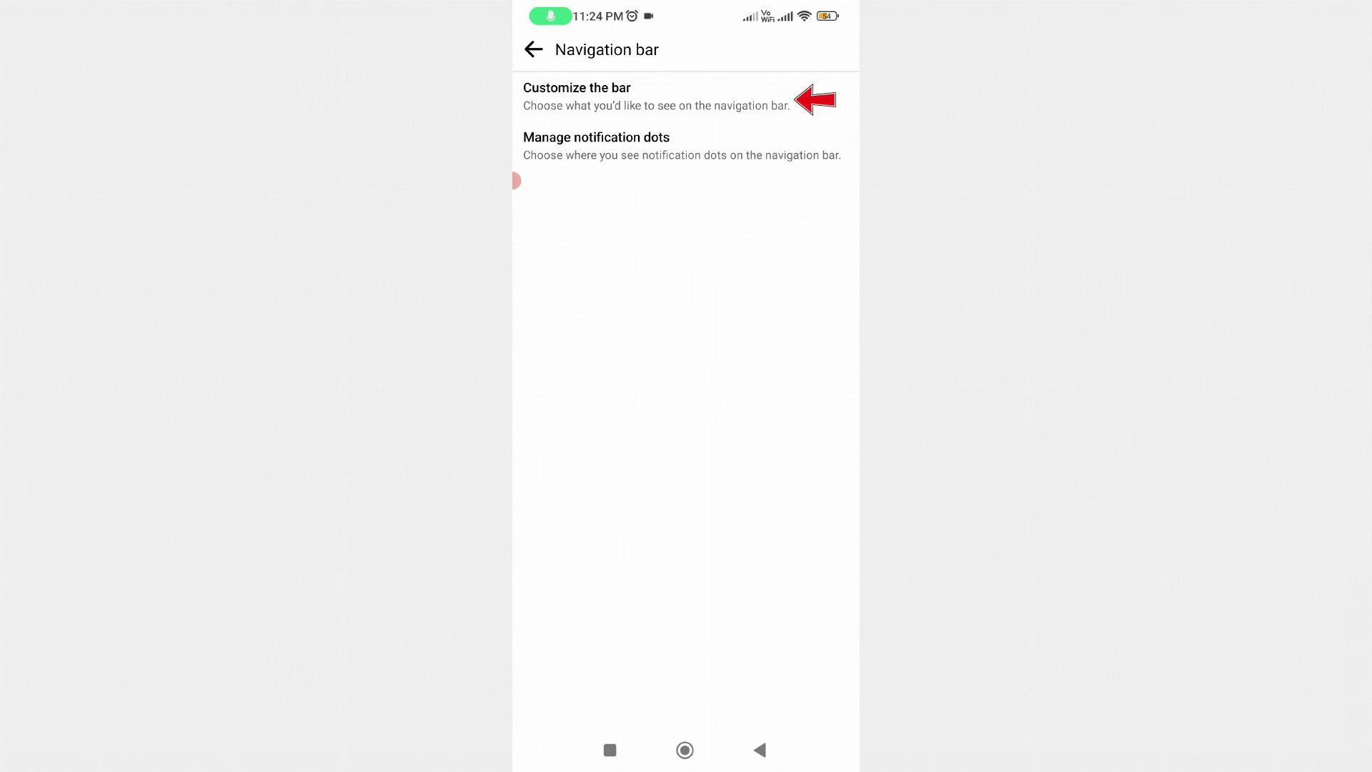
Customize the bar and change the Watch shortcut from Hidden to Pin
{"action": "left_click", "coordinate": [656, 97]}
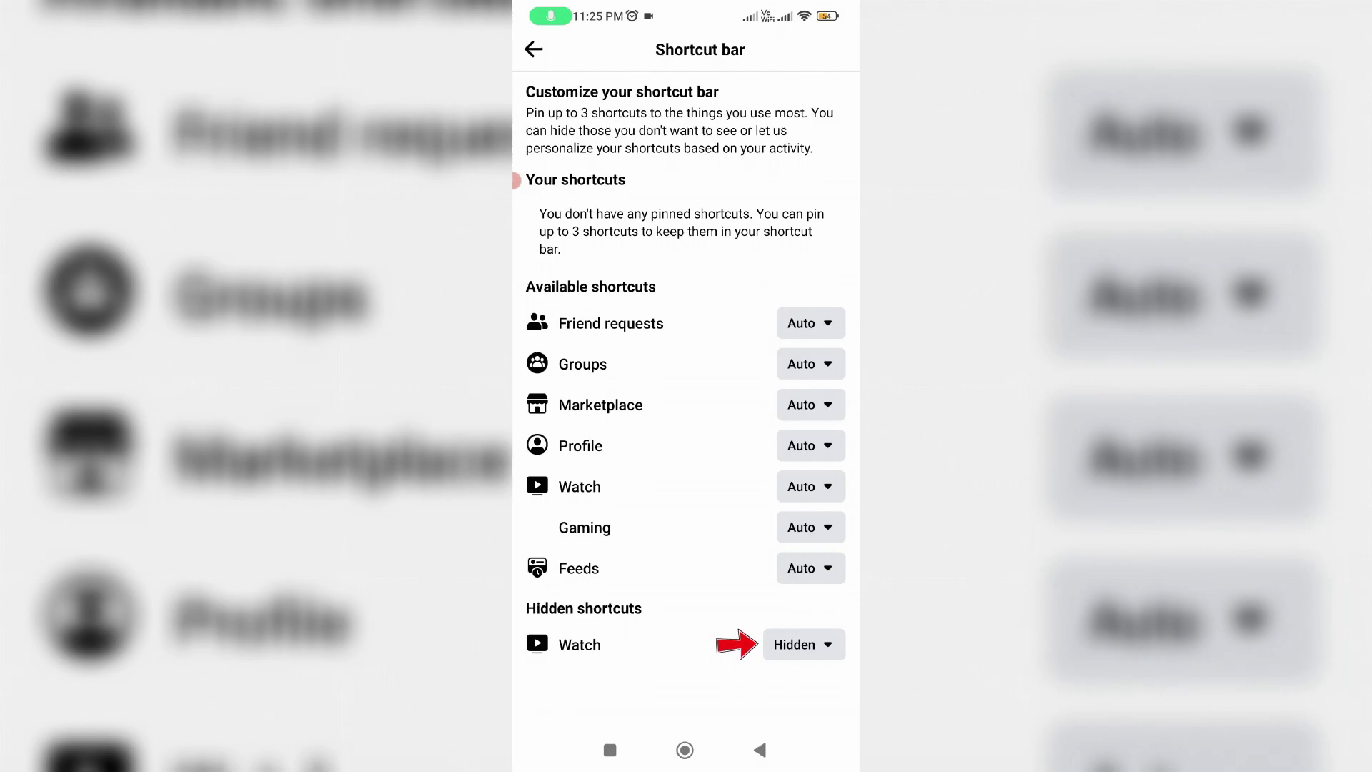
{"action": "left_click", "coordinate": [804, 644]}
{"action": "left_click", "coordinate": [687, 603]}
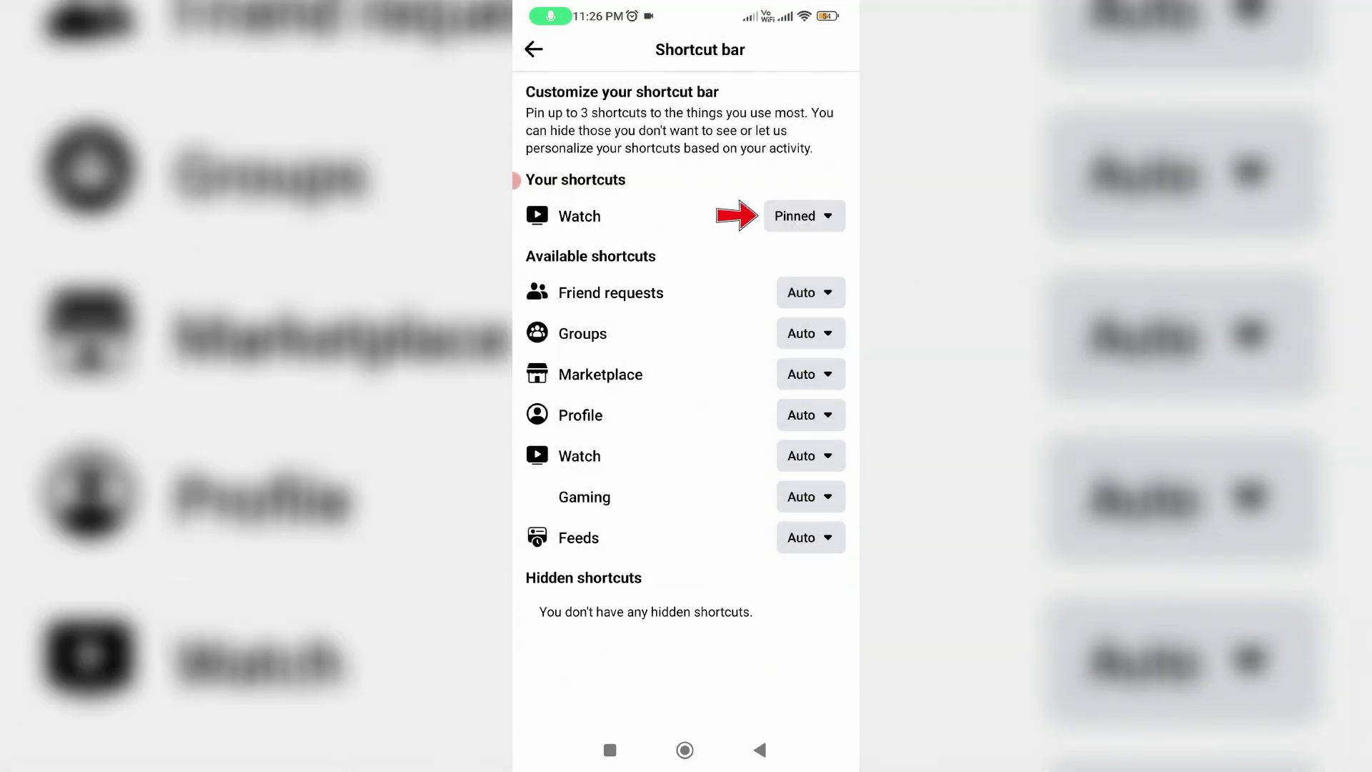
Back out to the home feed and close all recent apps
{"action": "left_click", "coordinate": [760, 749]}
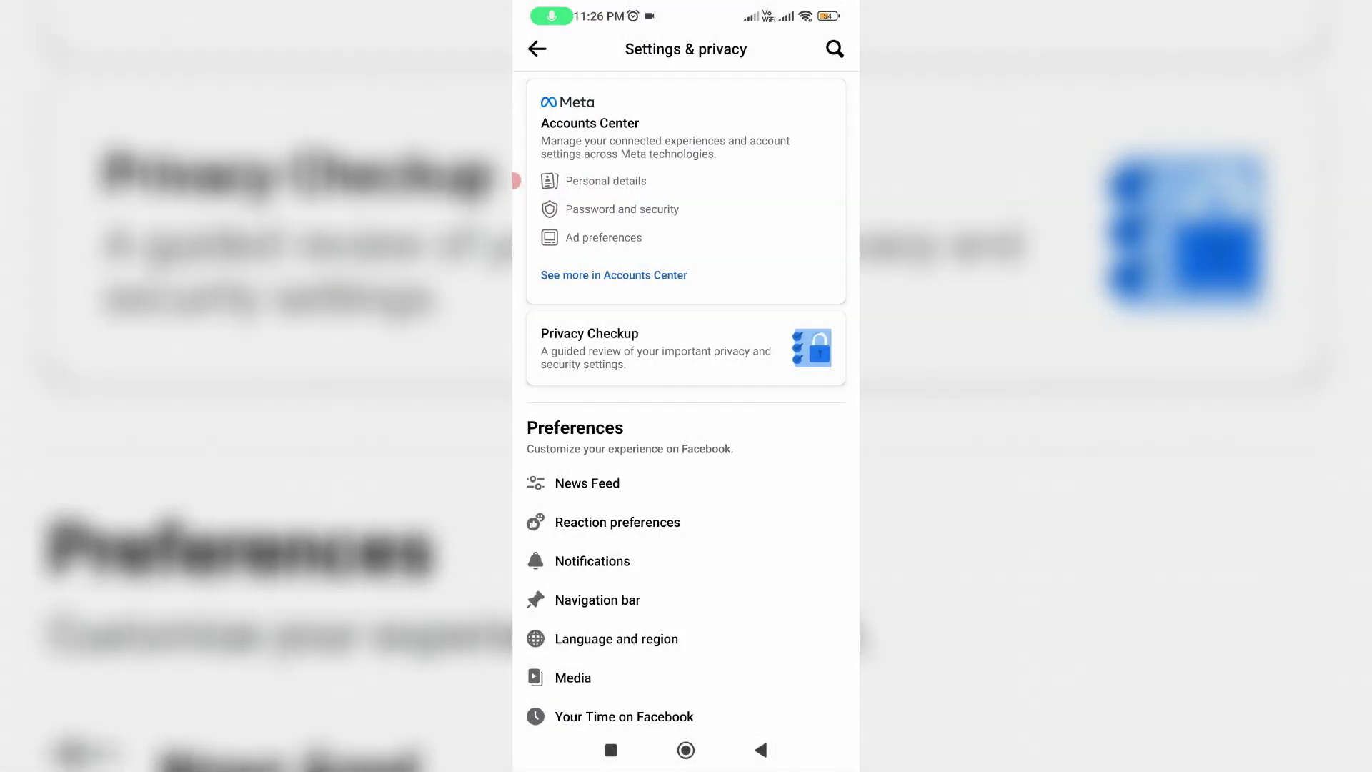
{"action": "left_click", "coordinate": [761, 749]}
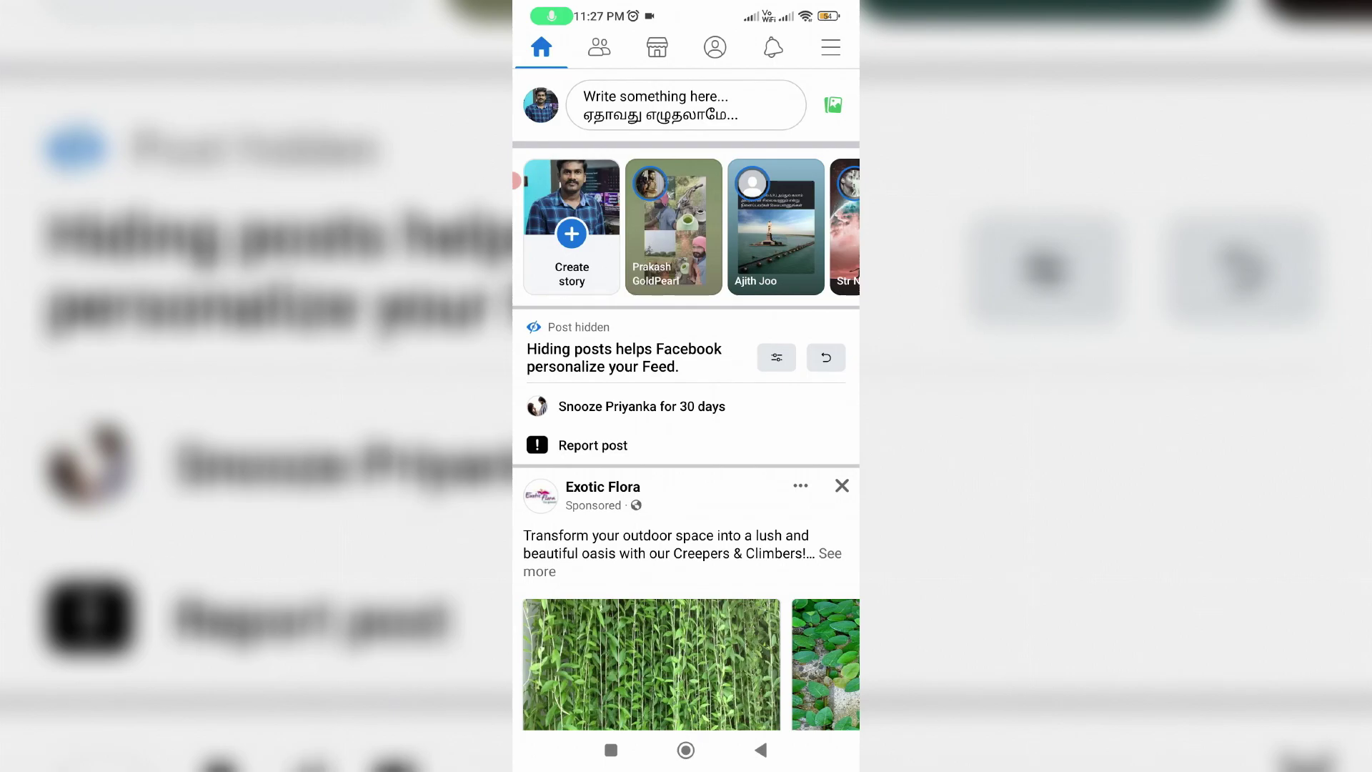
{"action": "left_click", "coordinate": [610, 749]}
{"action": "left_click", "coordinate": [687, 674]}
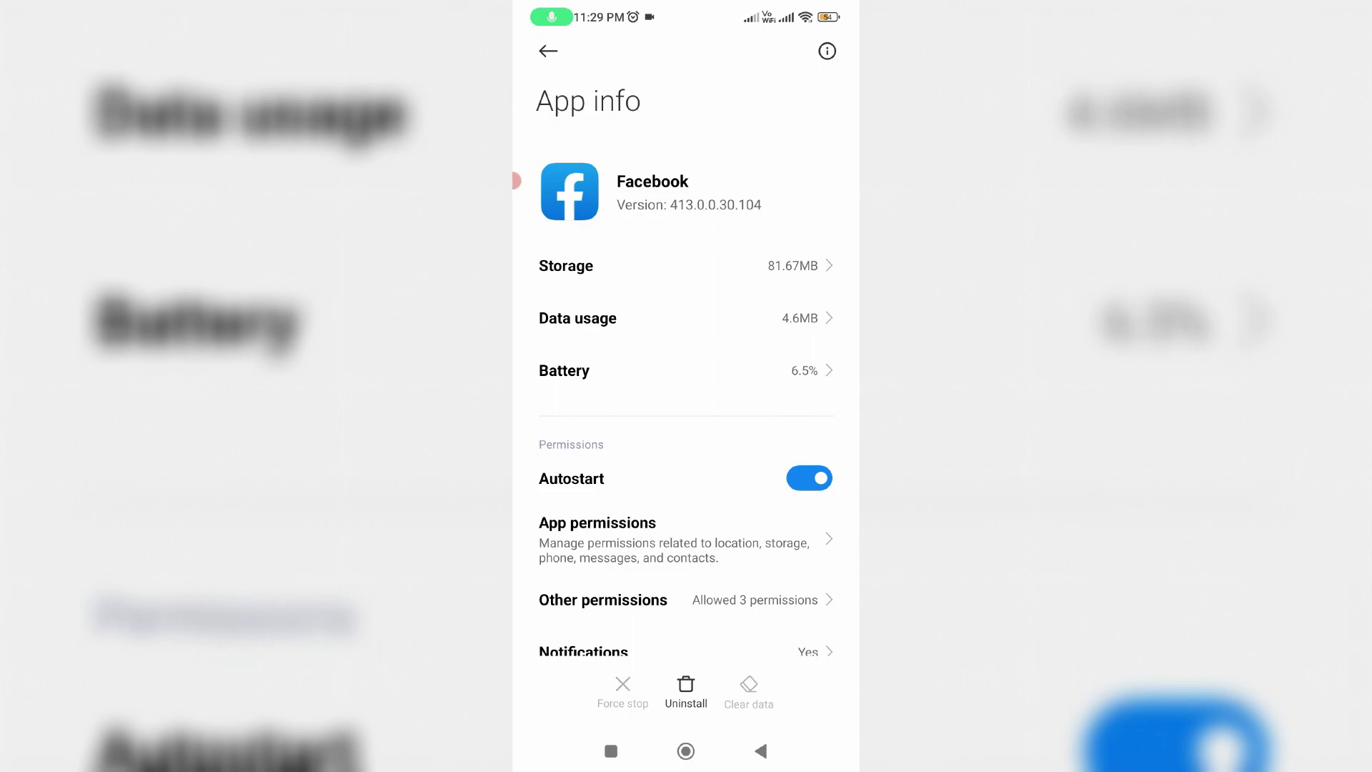
From the home screen, search the Play Store for 'facebook' and load its listing
{"action": "left_click", "coordinate": [686, 751]}
{"action": "left_click", "coordinate": [809, 86]}
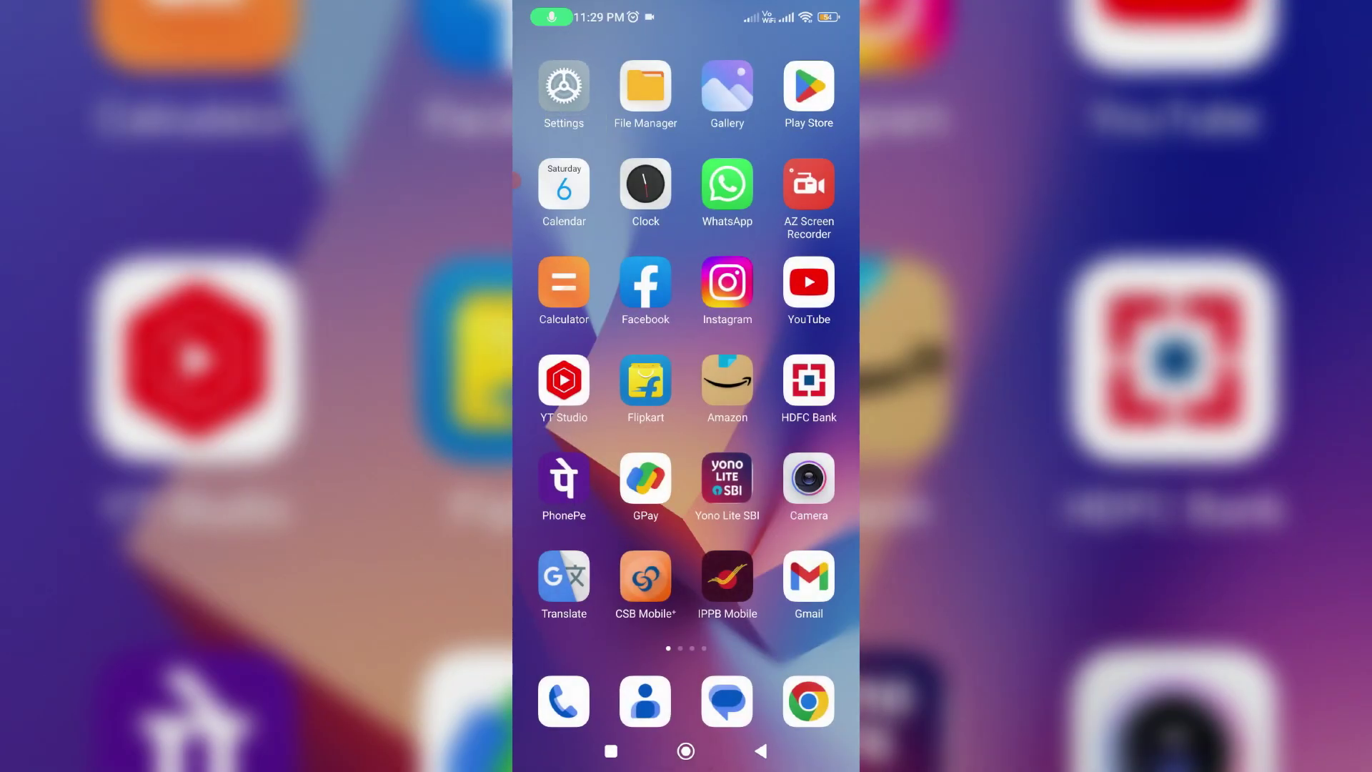
{"action": "left_click", "coordinate": [643, 51]}
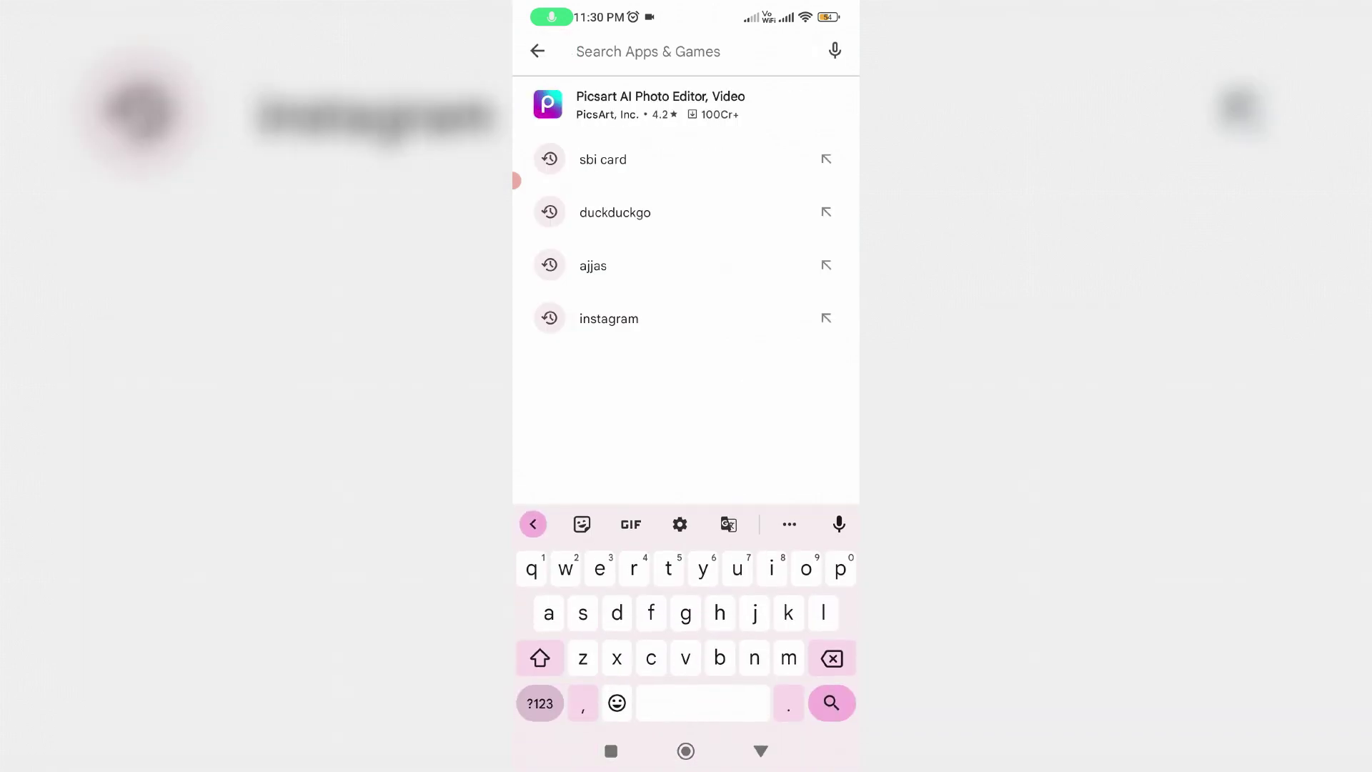
{"action": "type", "text": "fa"}
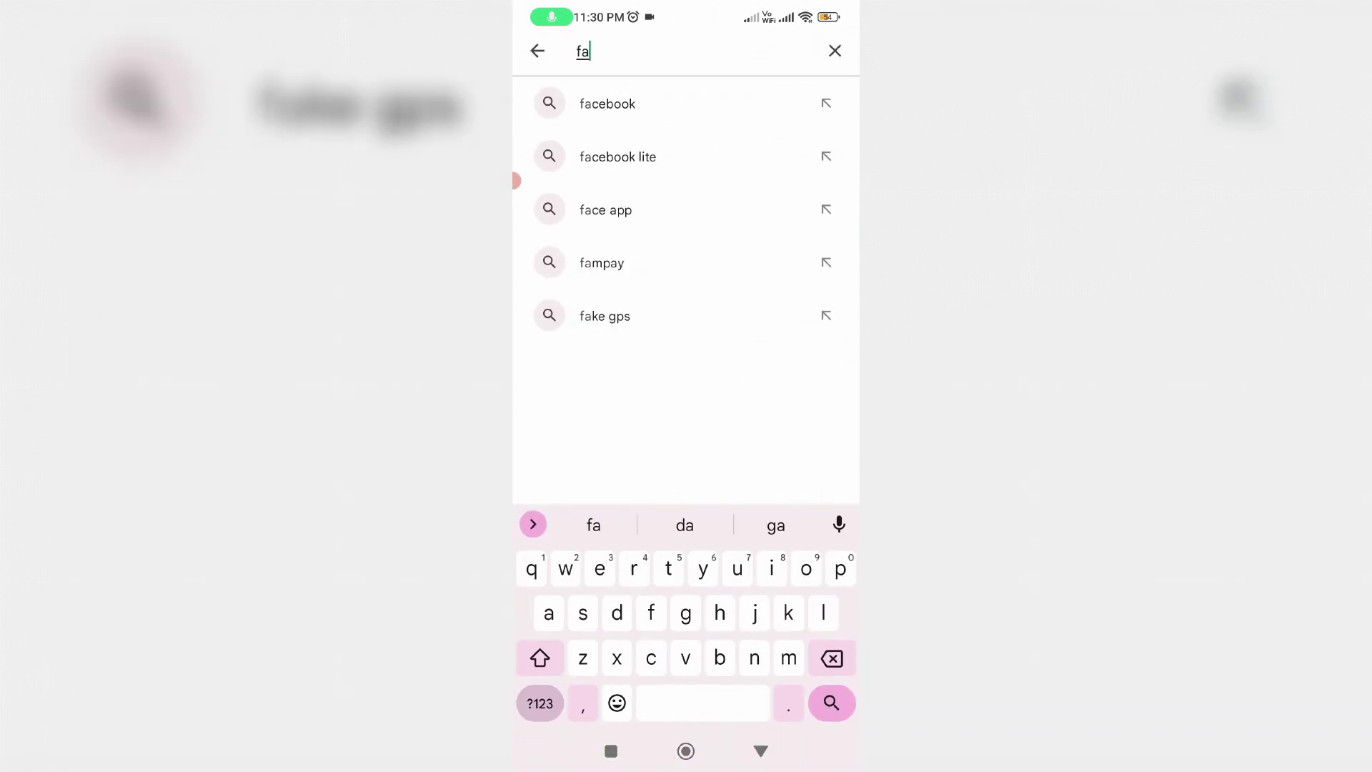
{"action": "left_click", "coordinate": [606, 102]}
{"action": "left_click", "coordinate": [633, 305]}
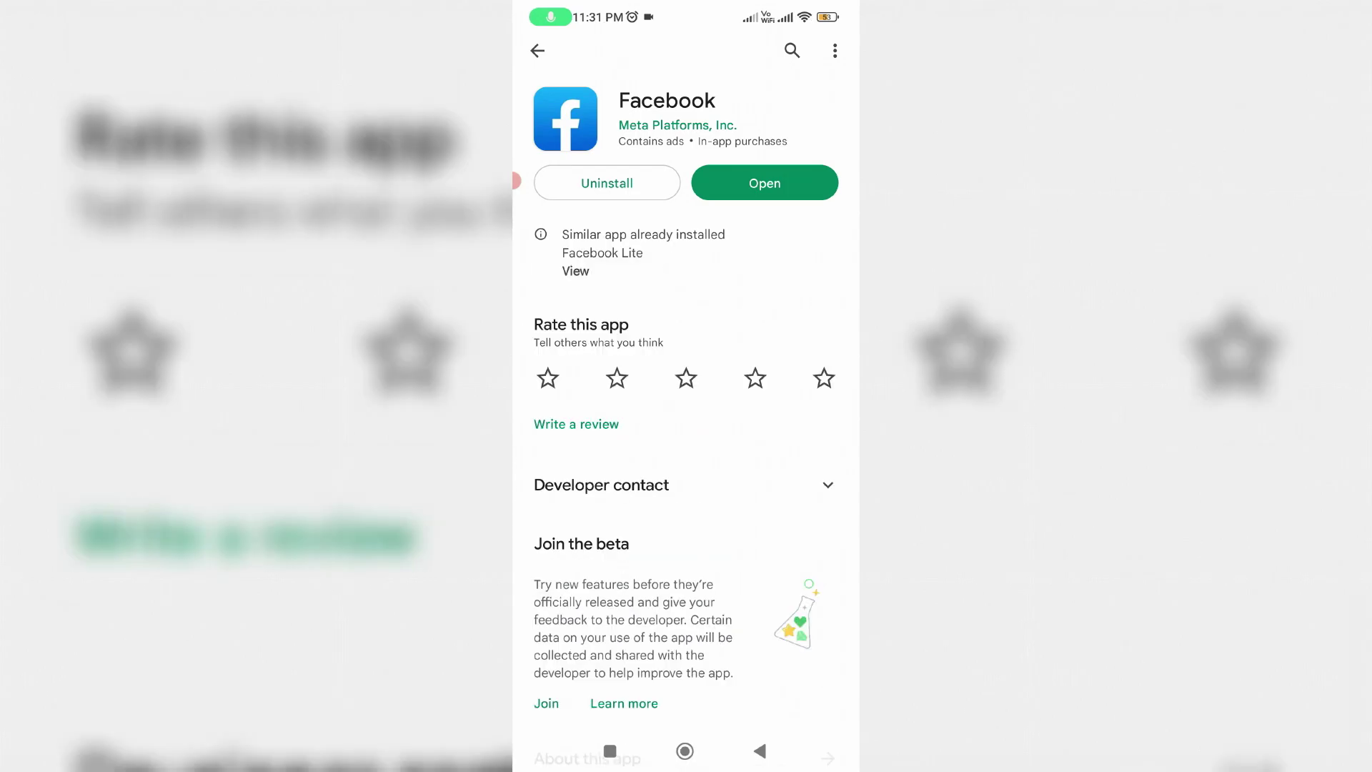
Launch Facebook from the store listing and log in to the saved account
{"action": "left_click", "coordinate": [764, 183]}
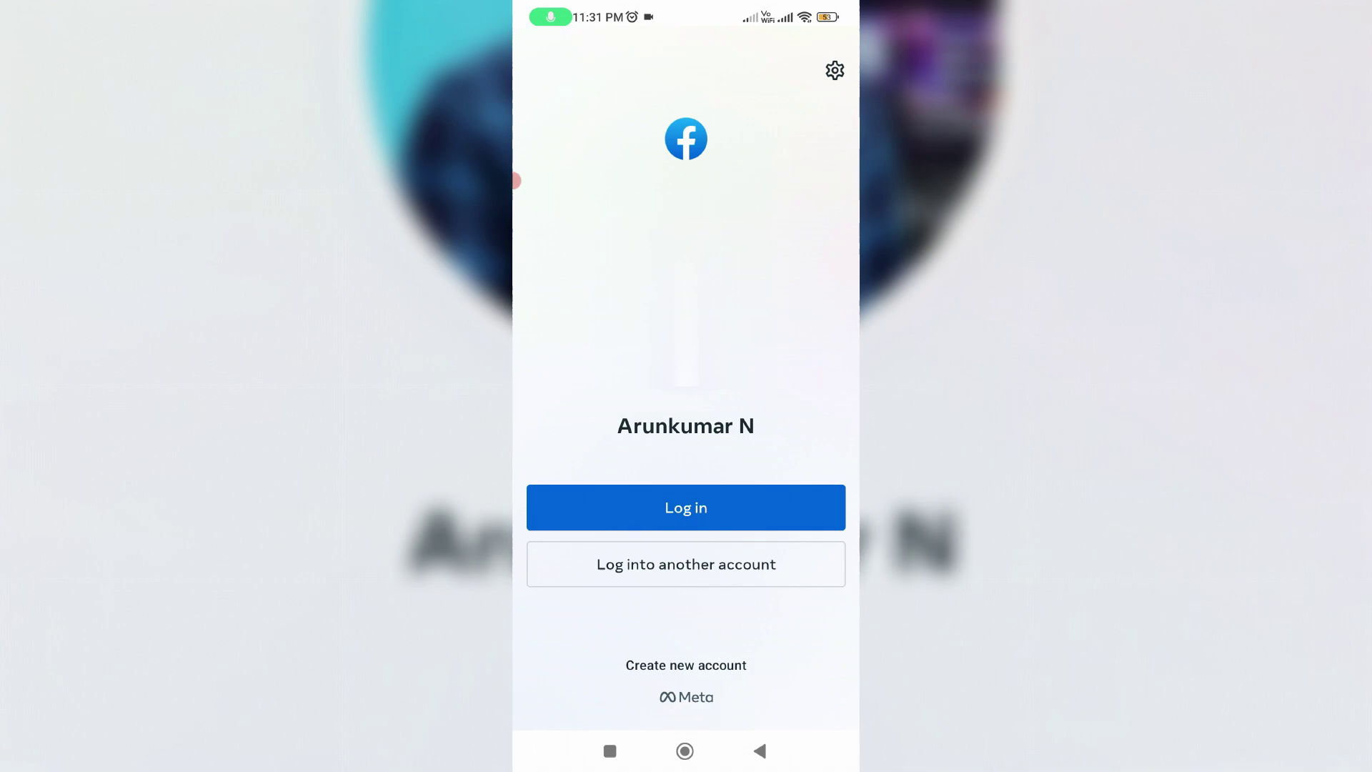
{"action": "left_click", "coordinate": [686, 507]}
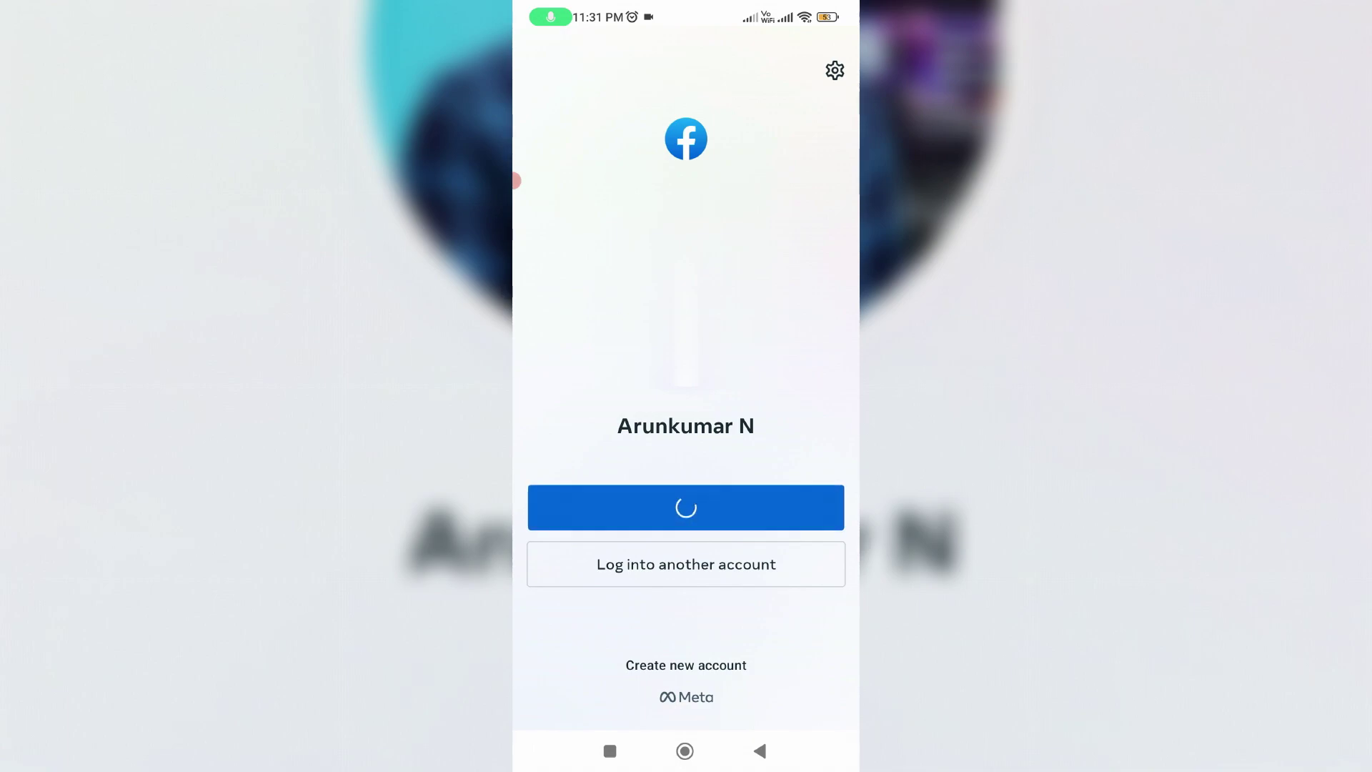